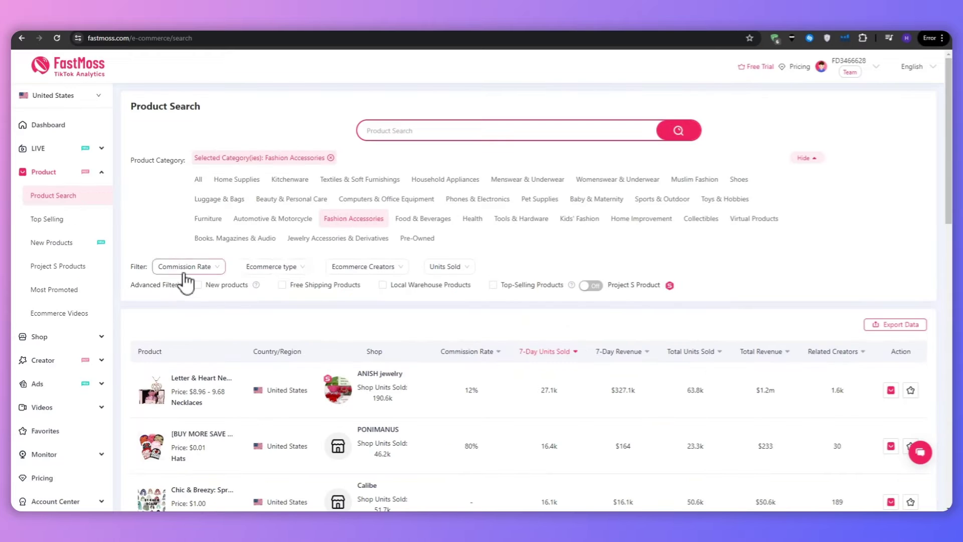
# - Filter products to 15%-30% commission, 1k-5k units sold and 100-499 ecommerce creators
pyautogui.moveTo(227, 271)
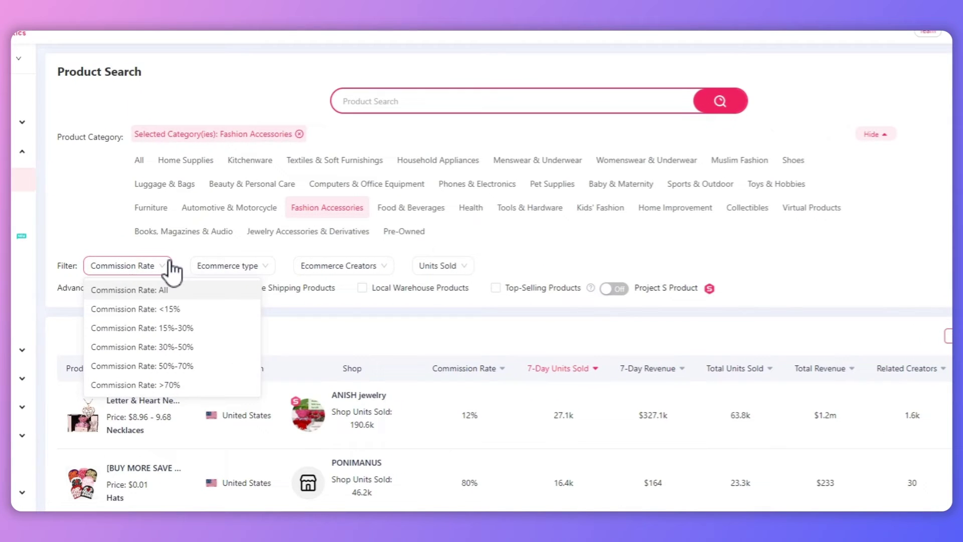
pyautogui.click(142, 328)
pyautogui.moveTo(441, 266)
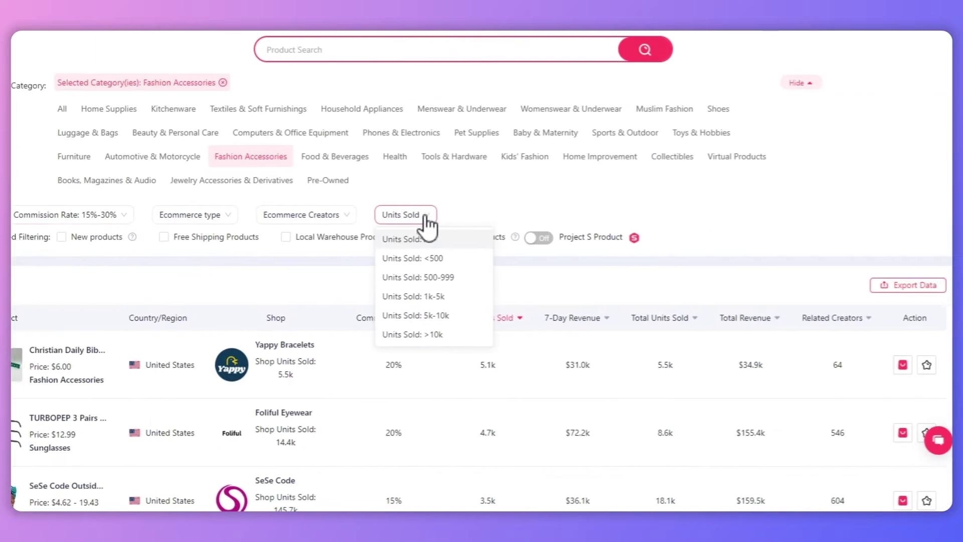
pyautogui.click(589, 296)
pyautogui.moveTo(481, 221)
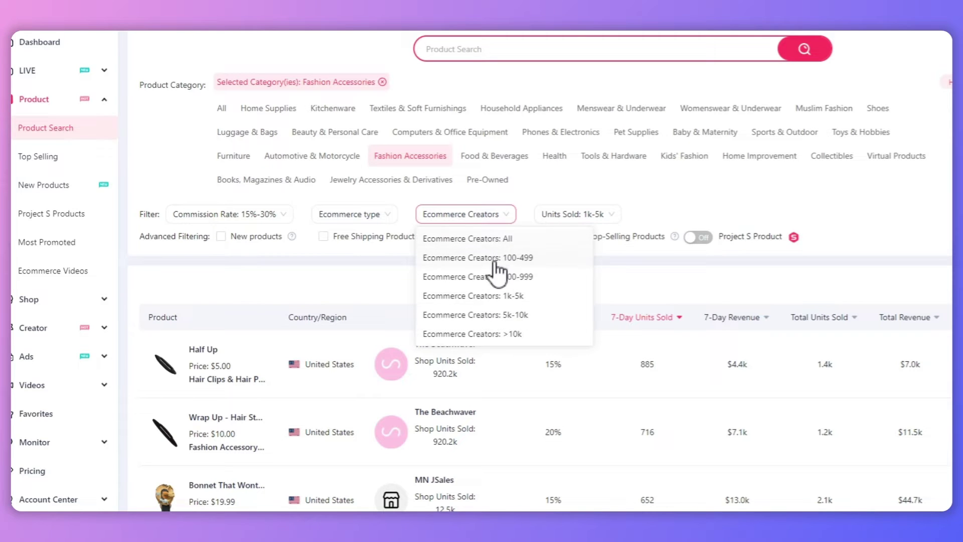
pyautogui.click(494, 257)
pyautogui.moveTo(376, 220)
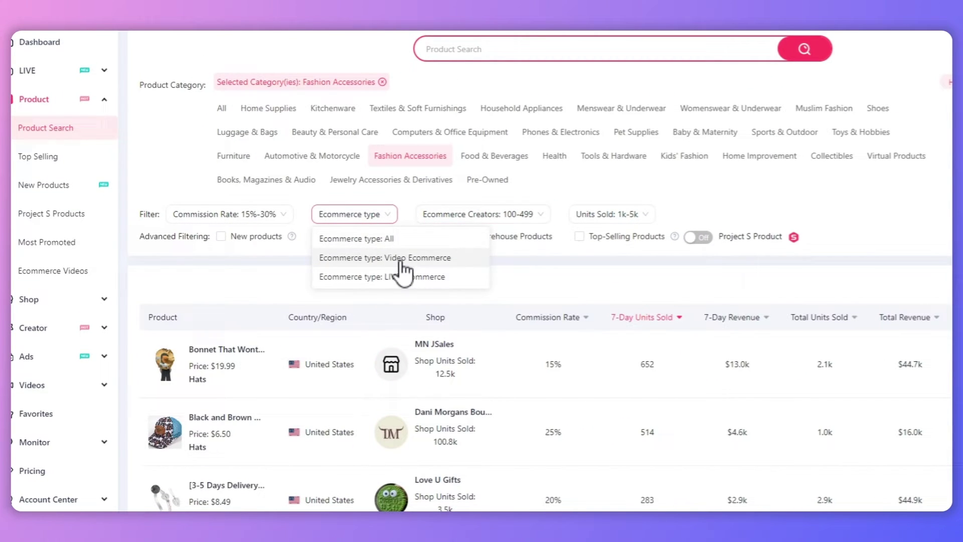
pyautogui.click(398, 288)
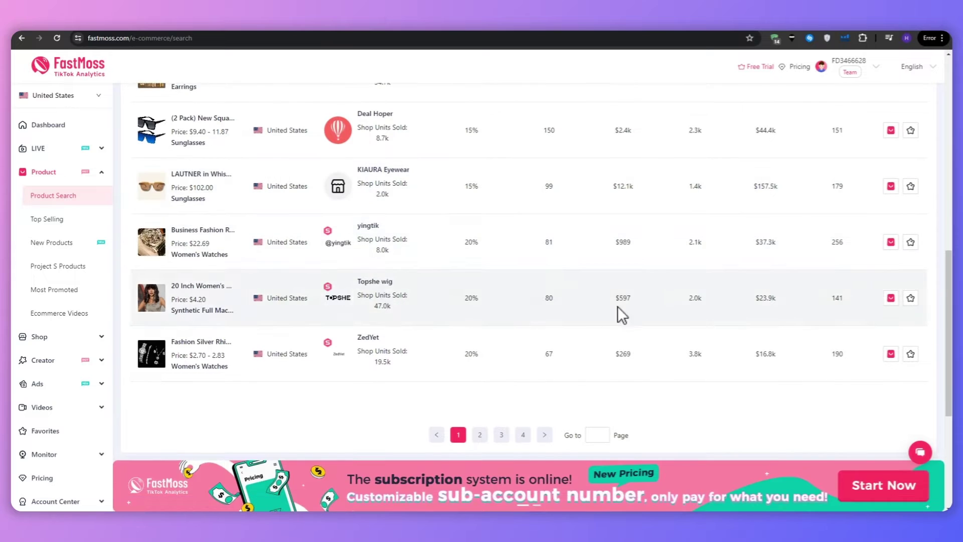
# - Open the LAUTNER in Whiskey Sunglasses product details and scroll down through them
pyautogui.scroll(2, 401, 301)
pyautogui.click(195, 277)
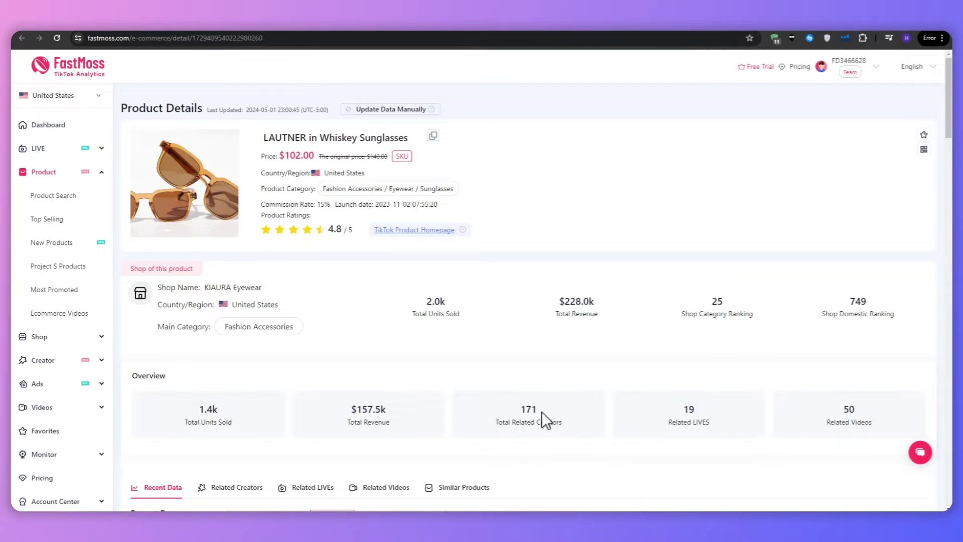
pyautogui.scroll(-3, 536, 396)
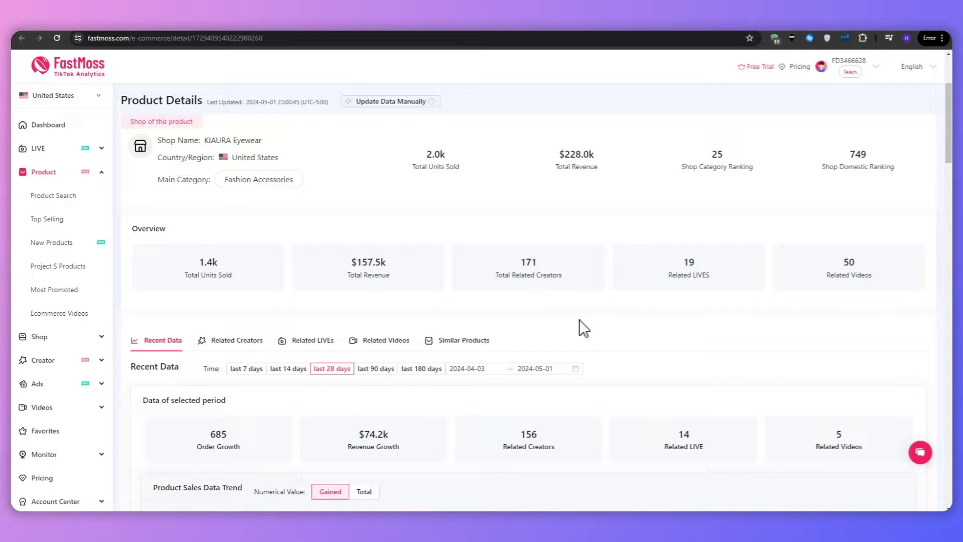
pyautogui.scroll(-3, 580, 320)
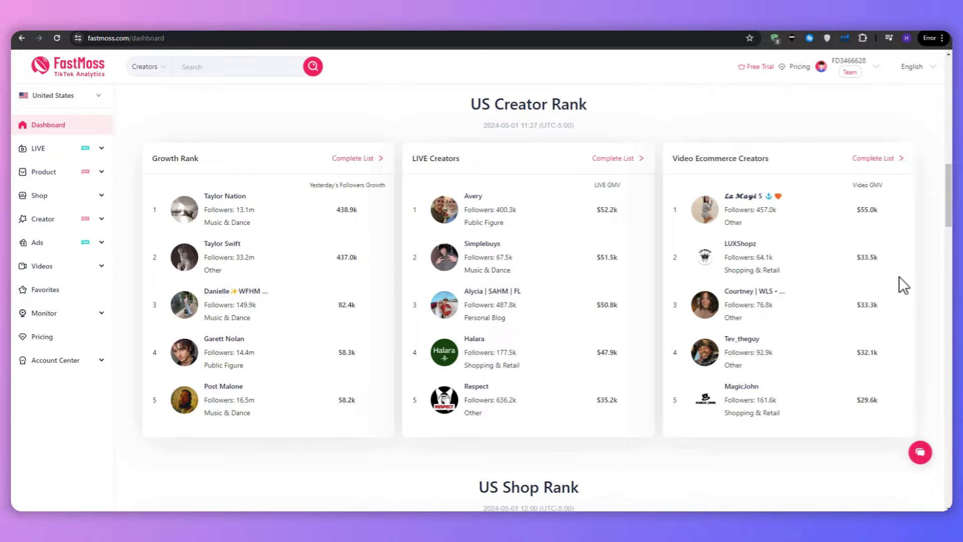
pyautogui.scroll(15, 899, 277)
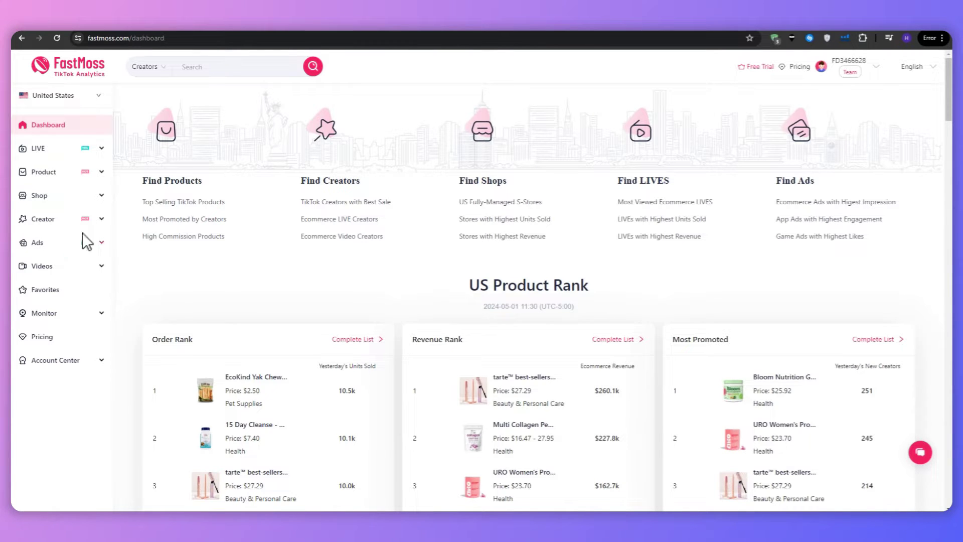
# - Open the Ecommerce Creators Rank from the Creator menu and scroll through the daily GMV ranking
pyautogui.click(91, 219)
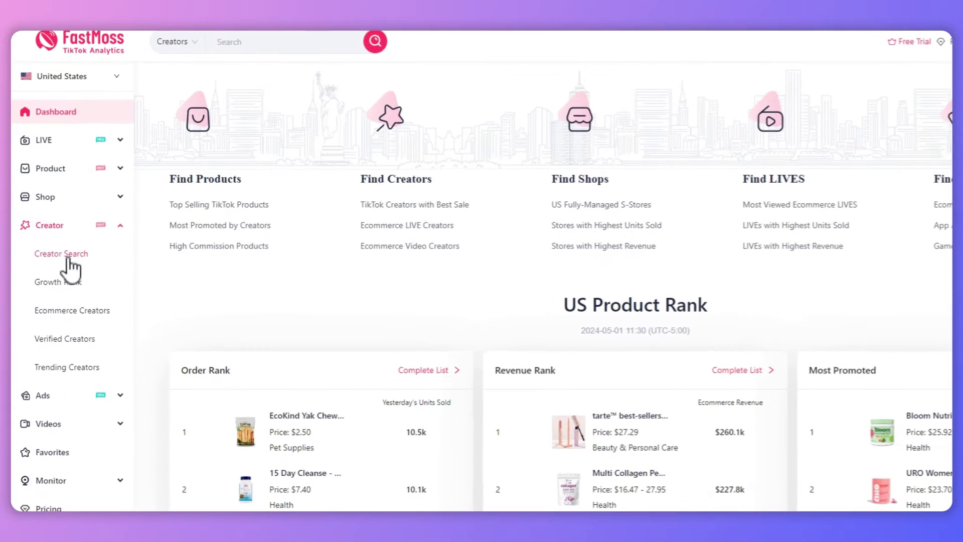
pyautogui.click(74, 313)
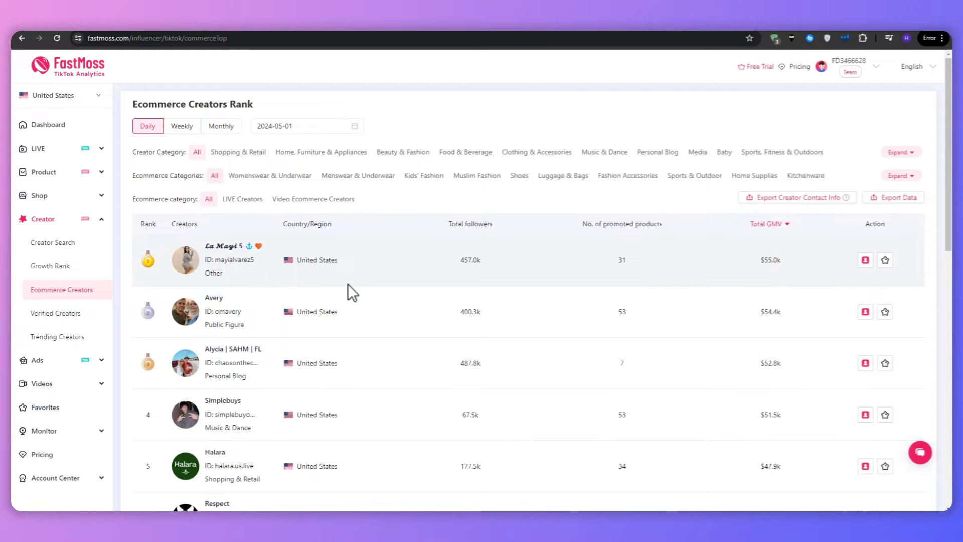
pyautogui.scroll(-4, 348, 284)
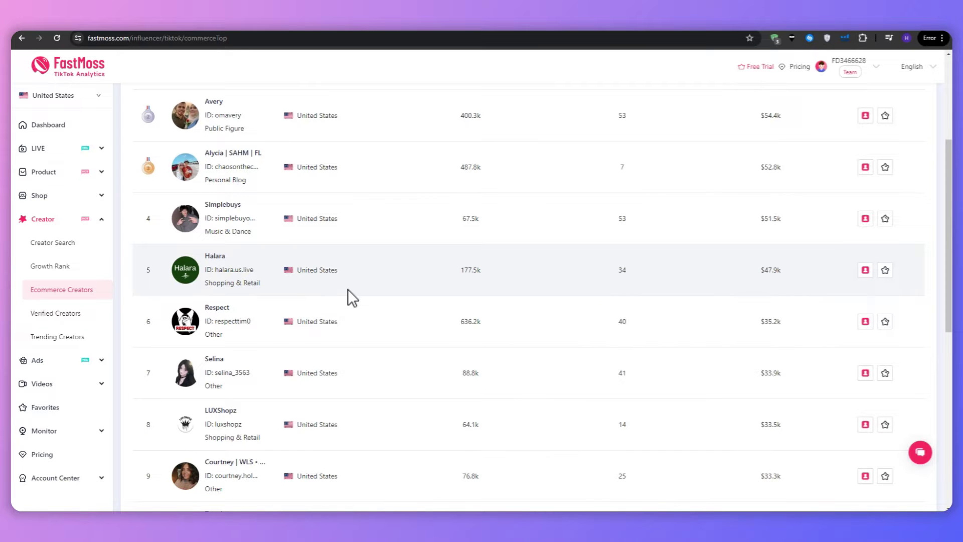
pyautogui.scroll(4, 348, 289)
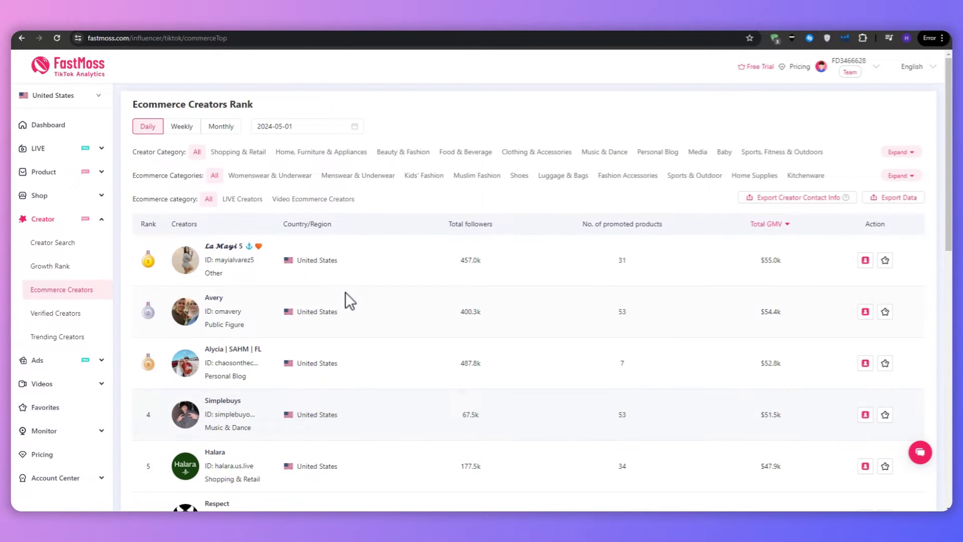
pyautogui.scroll(-1, 346, 291)
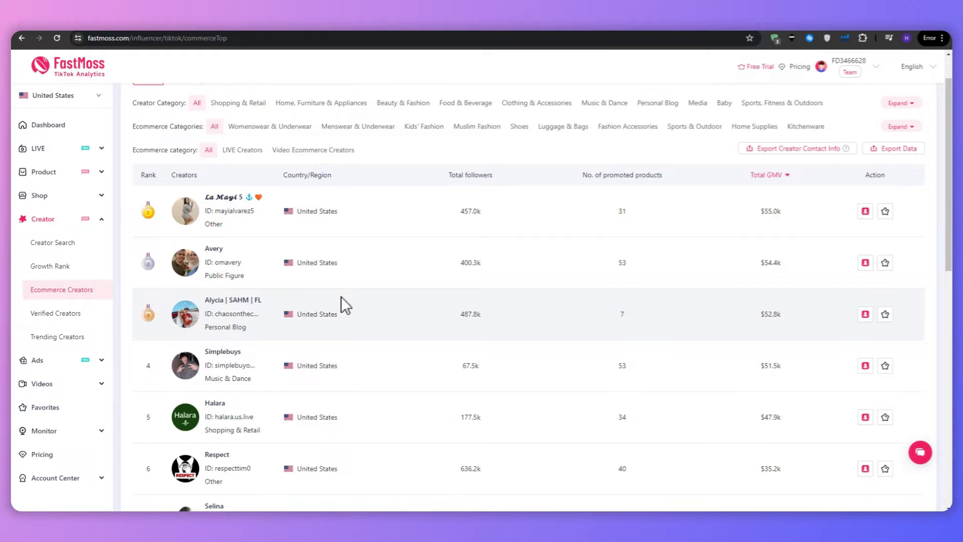
pyautogui.scroll(-5, 341, 296)
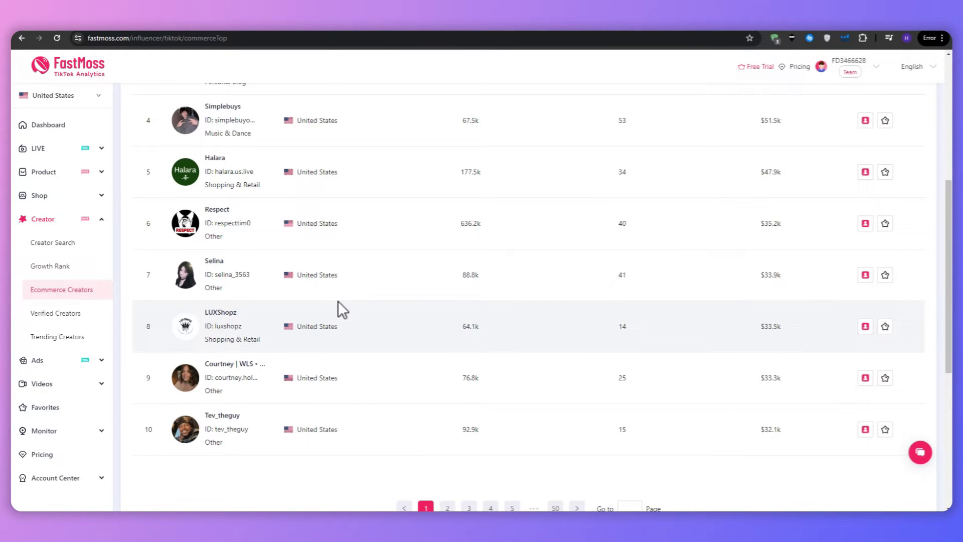
pyautogui.scroll(-6, 338, 300)
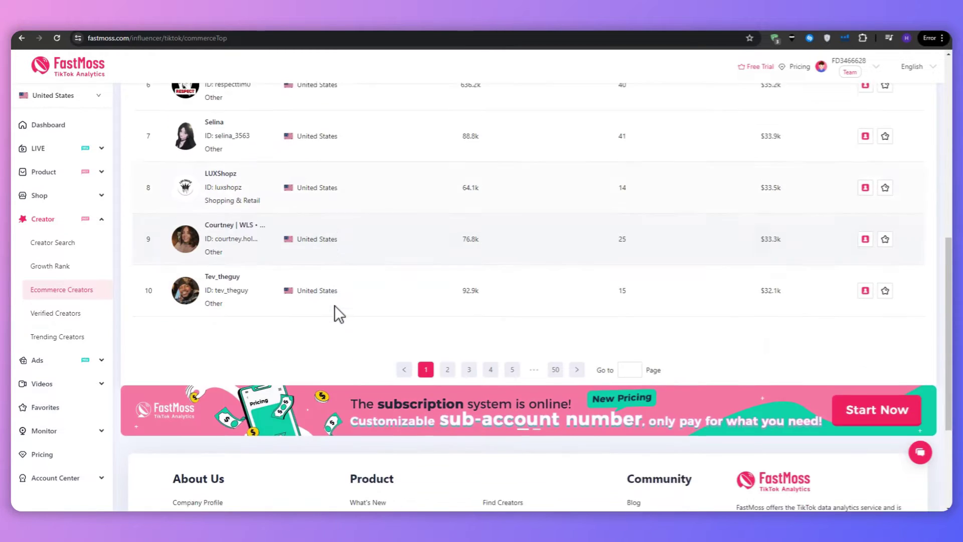
pyautogui.scroll(6, 327, 303)
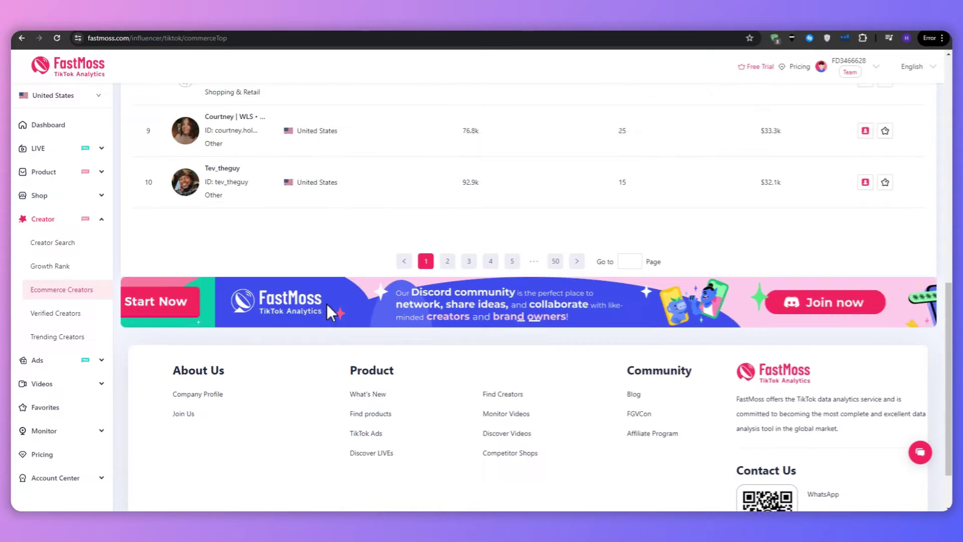
pyautogui.scroll(6, 326, 303)
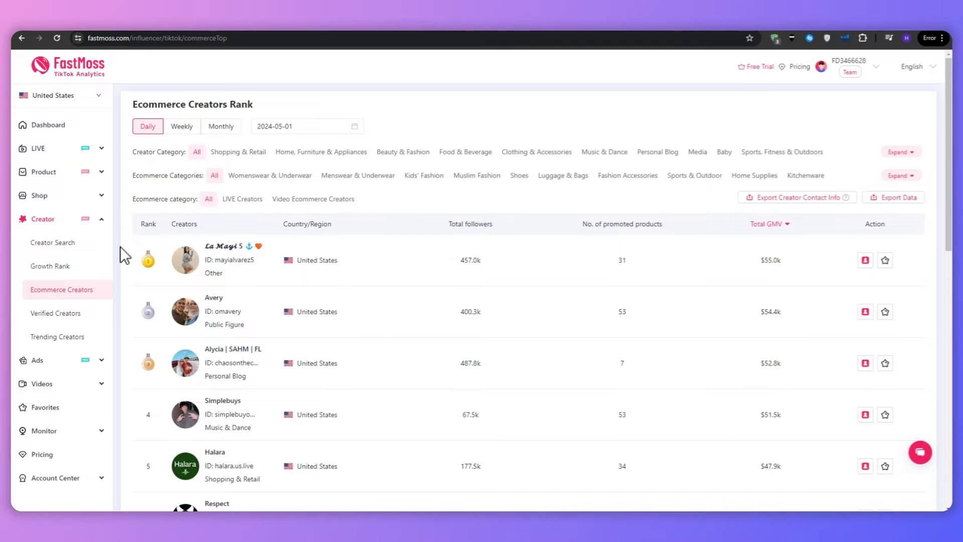
pyautogui.moveTo(851, 78)
# - Go from the Dashboard to Product Search and expand the full product category list
pyautogui.click(103, 126)
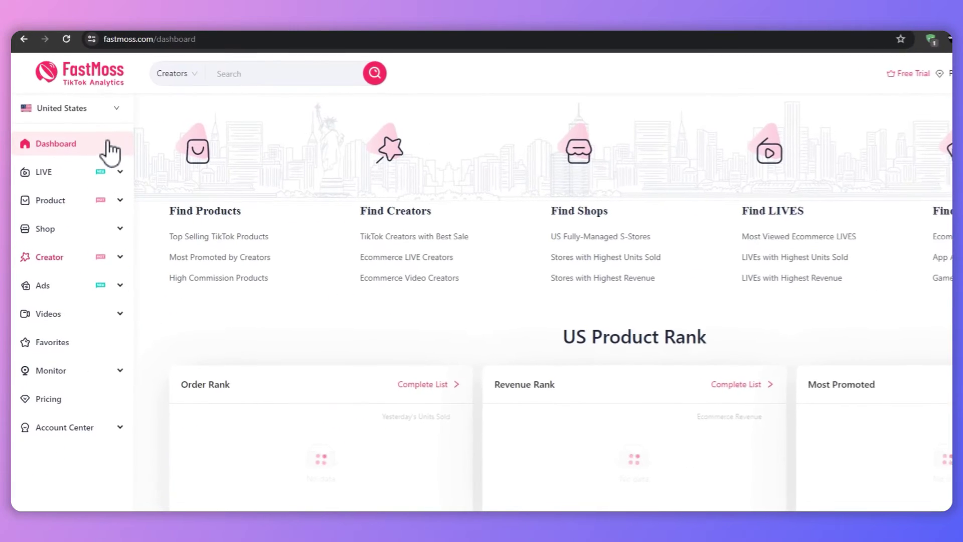
pyautogui.click(119, 204)
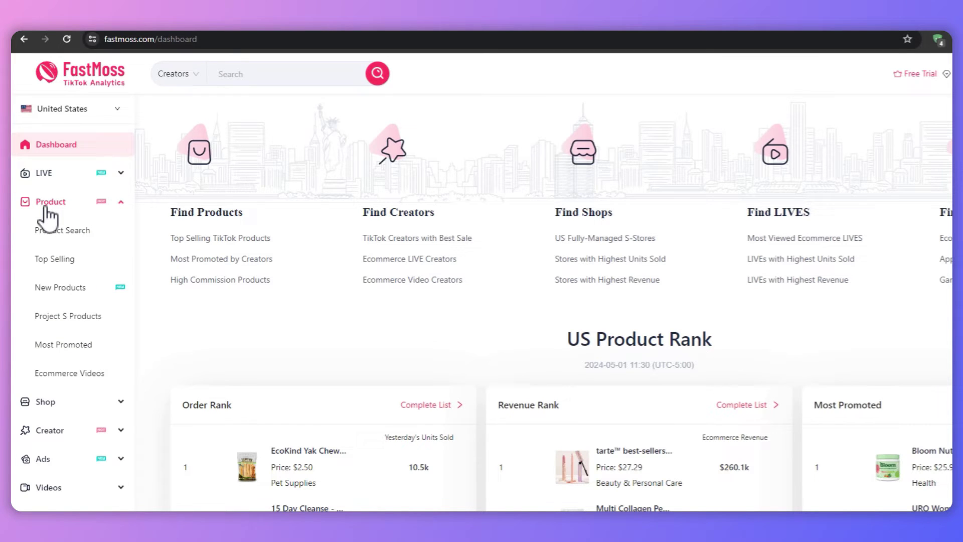
pyautogui.click(75, 235)
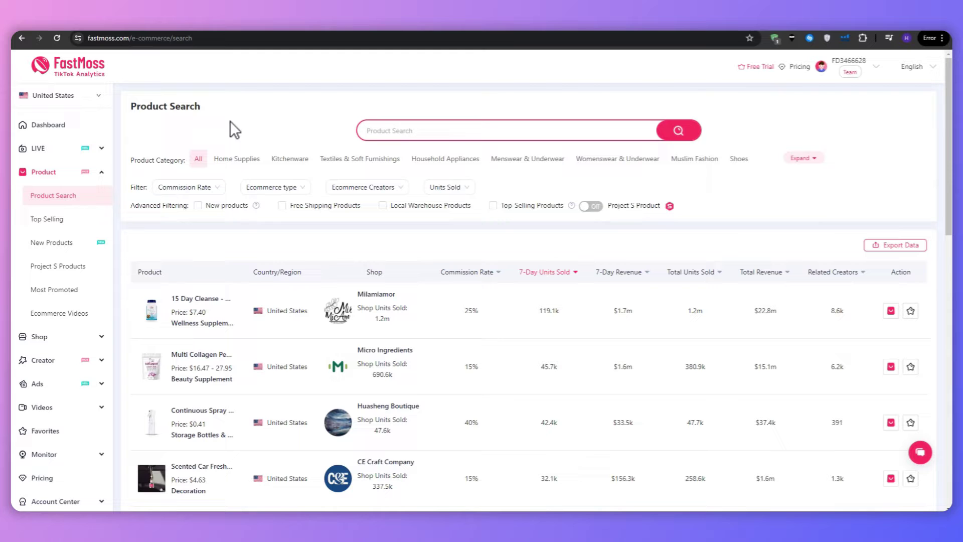
pyautogui.click(802, 158)
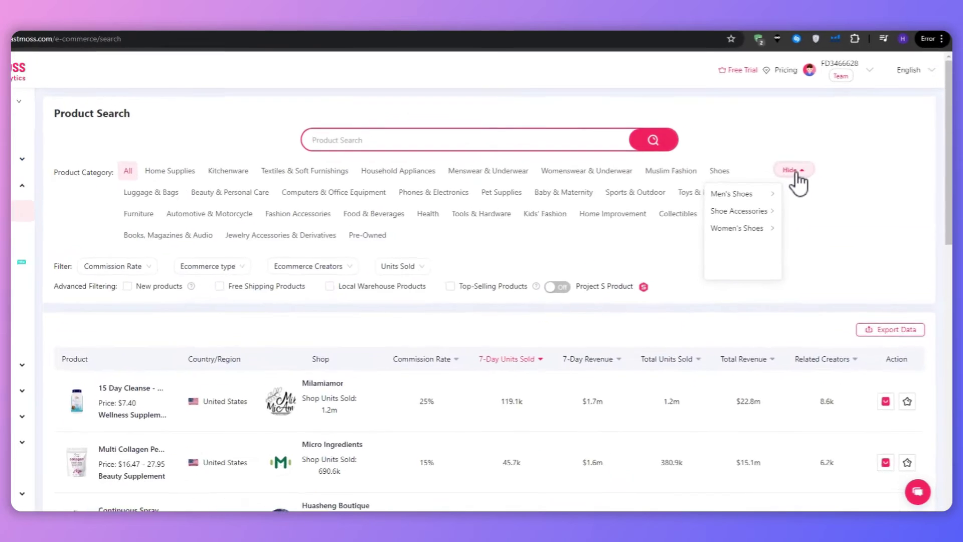
pyautogui.moveTo(753, 215)
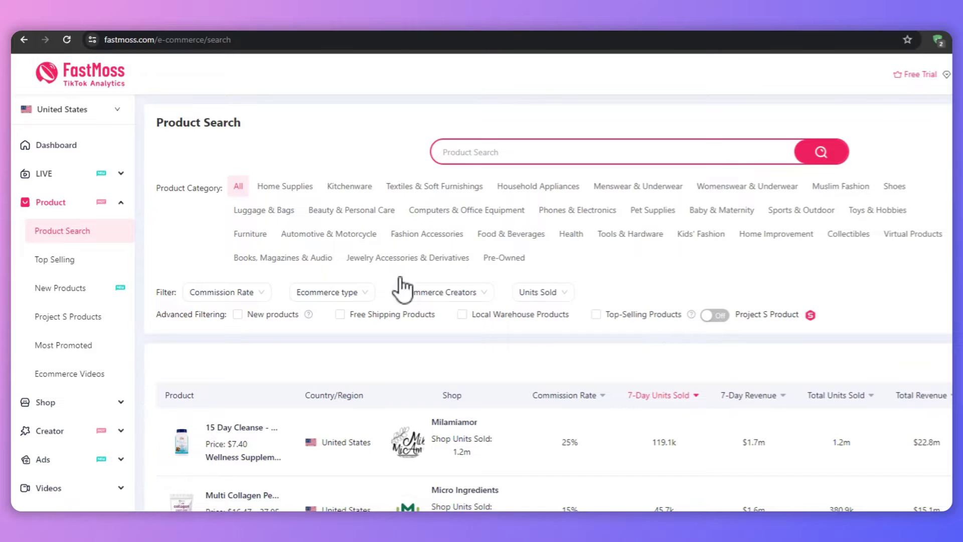
pyautogui.click(117, 115)
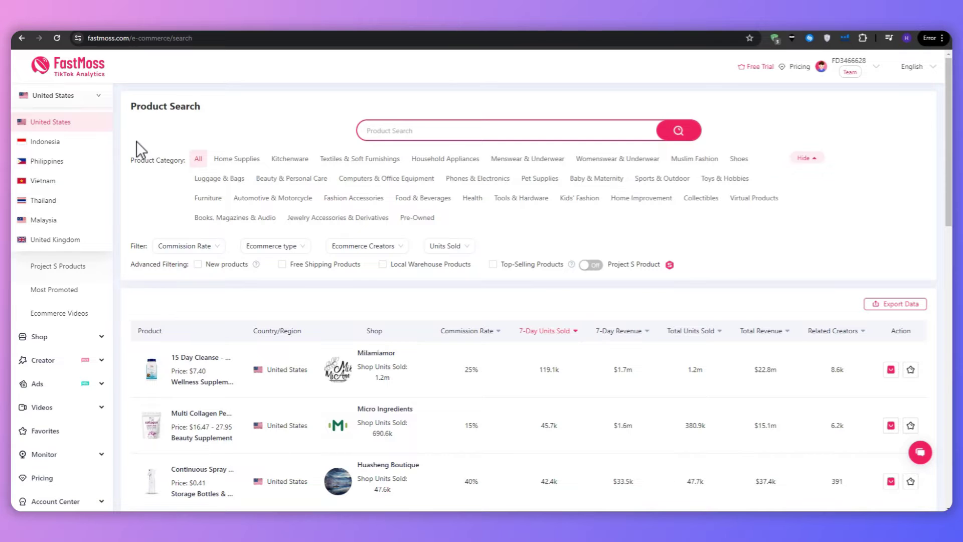
# - Keep United States as the country and pick the Fashion Accessories product category
pyautogui.click(101, 96)
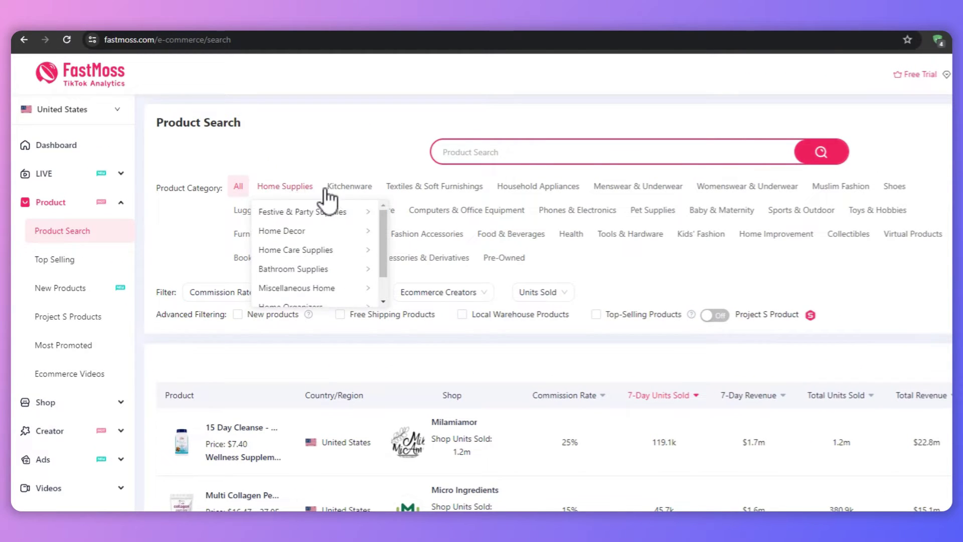
pyautogui.moveTo(385, 190)
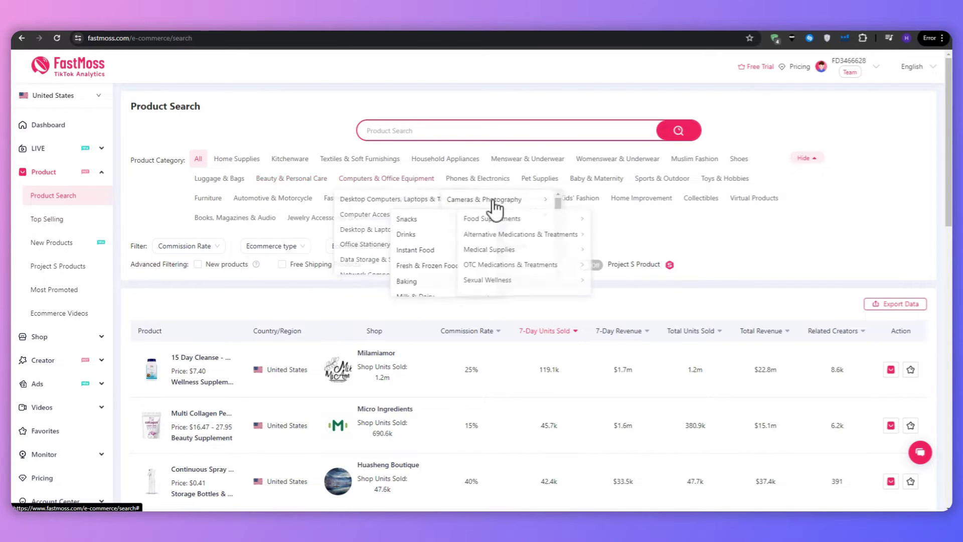
pyautogui.moveTo(637, 217)
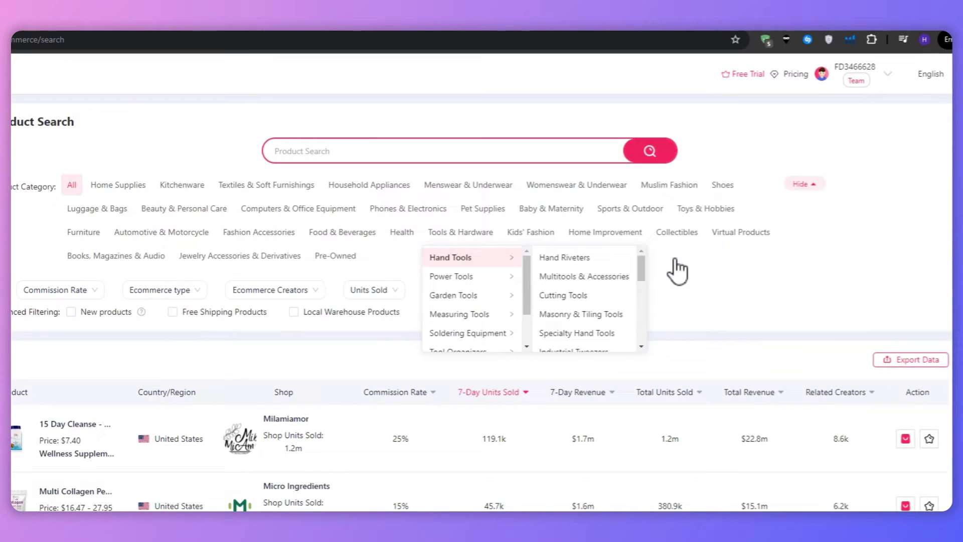
pyautogui.moveTo(408, 208)
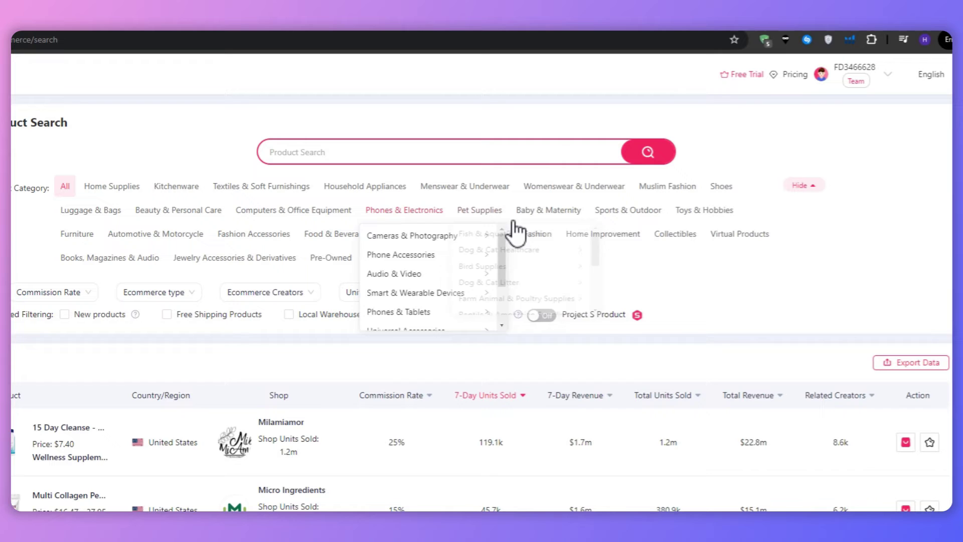
pyautogui.moveTo(795, 256)
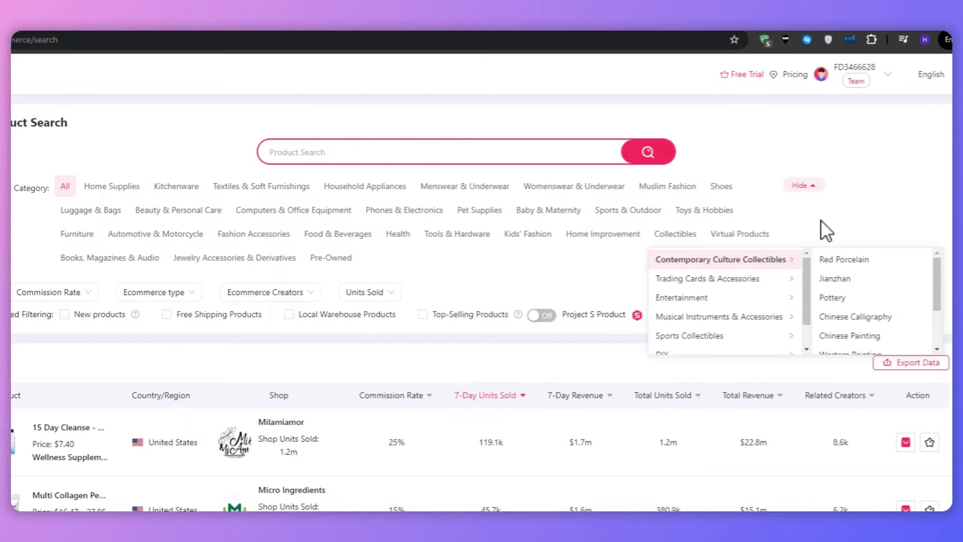
pyautogui.moveTo(284, 234)
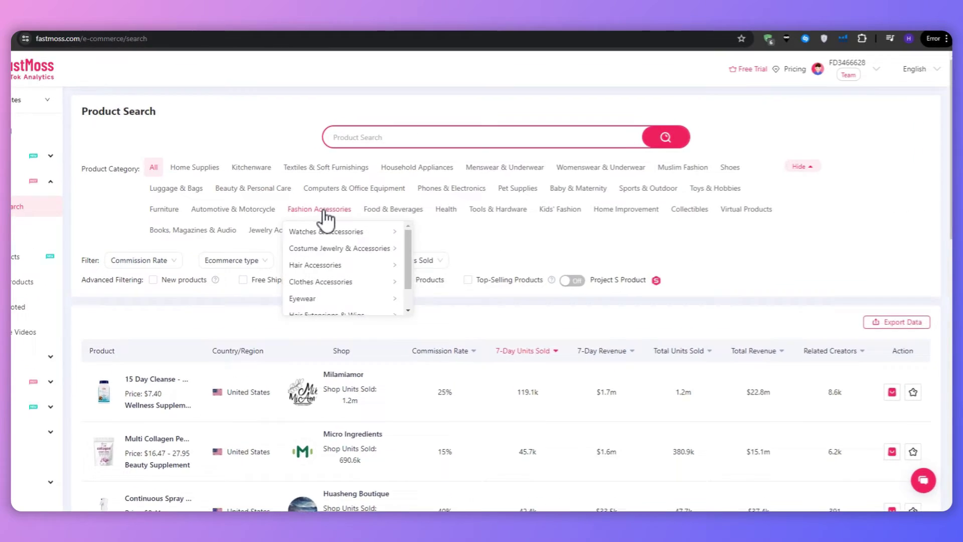
pyautogui.click(353, 199)
pyautogui.moveTo(361, 179)
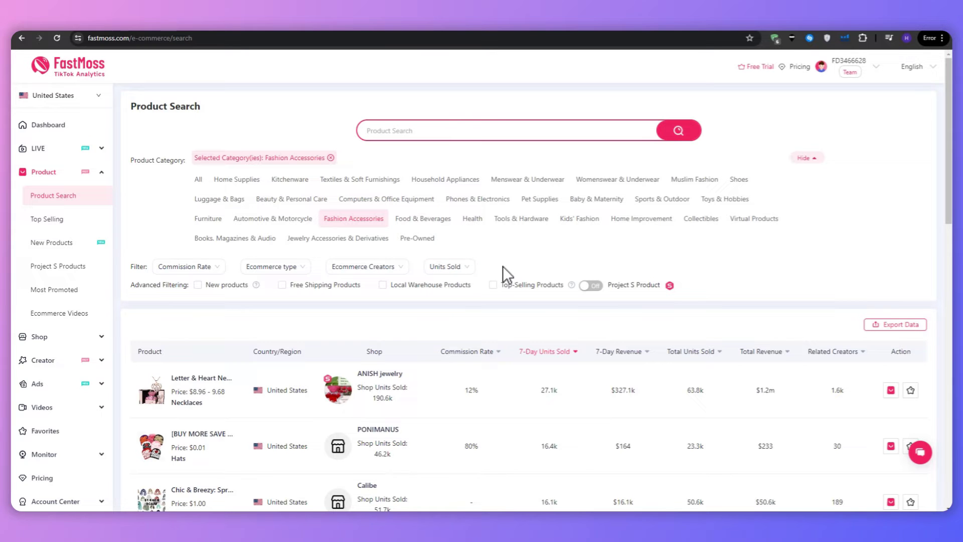
# - Set the Commission Rate filter to 15%-30%
pyautogui.click(224, 264)
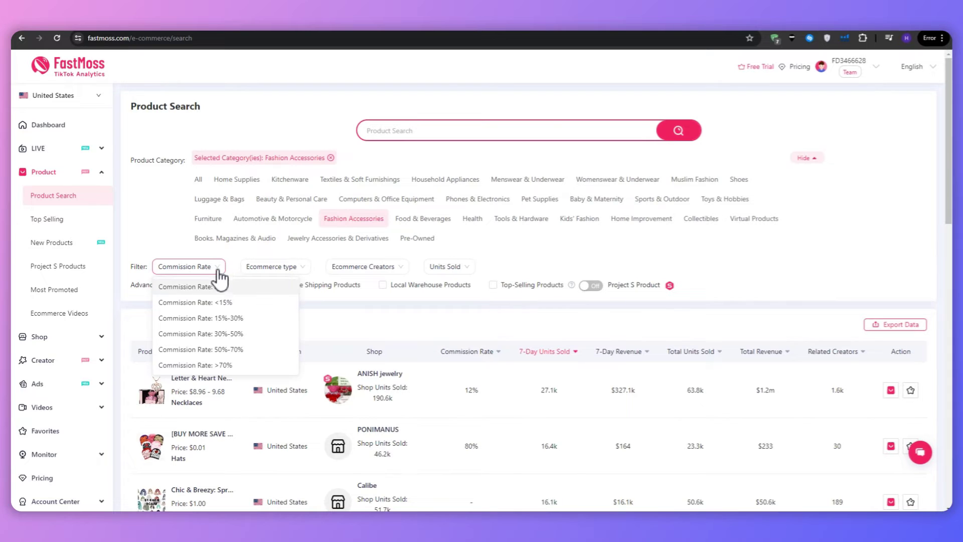
pyautogui.click(236, 319)
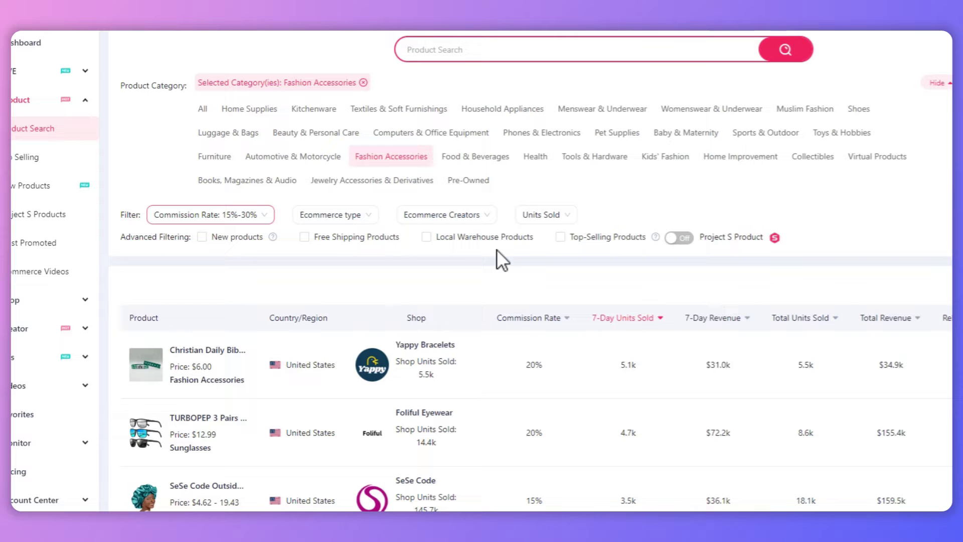
pyautogui.click(556, 217)
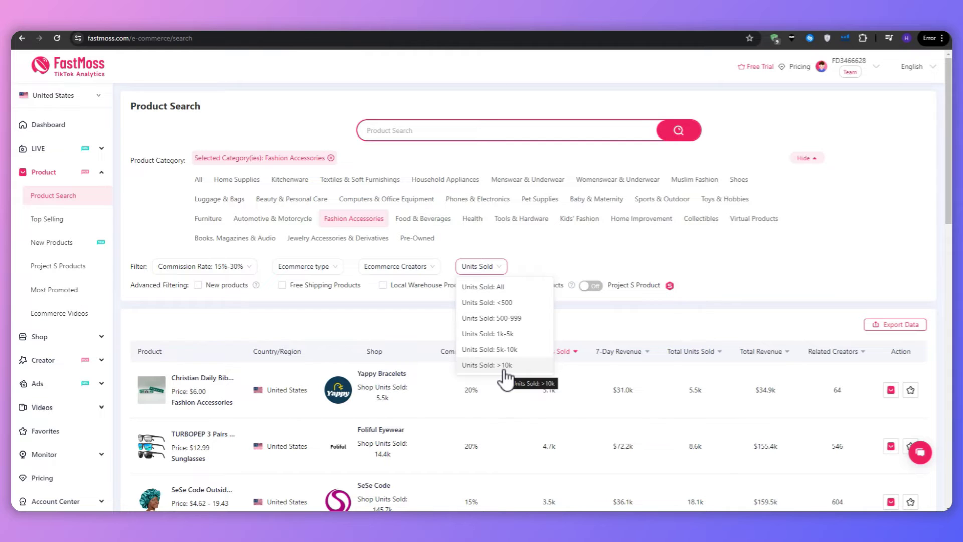
# - Set Units Sold to 1k-5k and Ecommerce Creators to 100-499
pyautogui.click(504, 335)
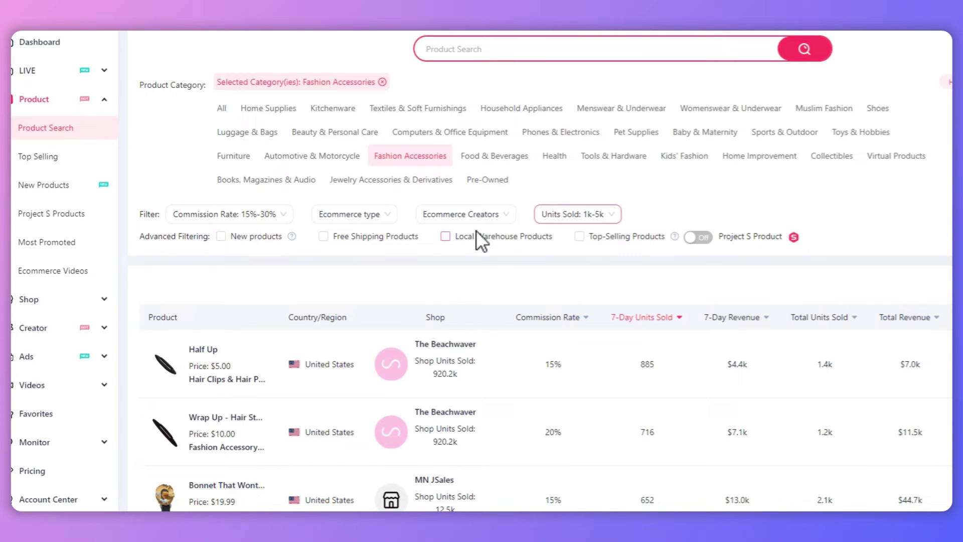
pyautogui.click(479, 216)
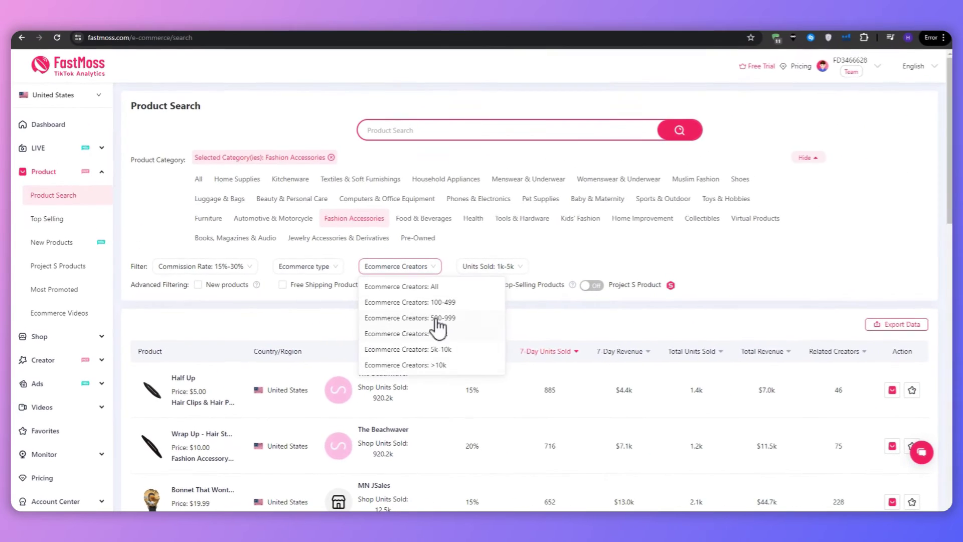
pyautogui.click(431, 302)
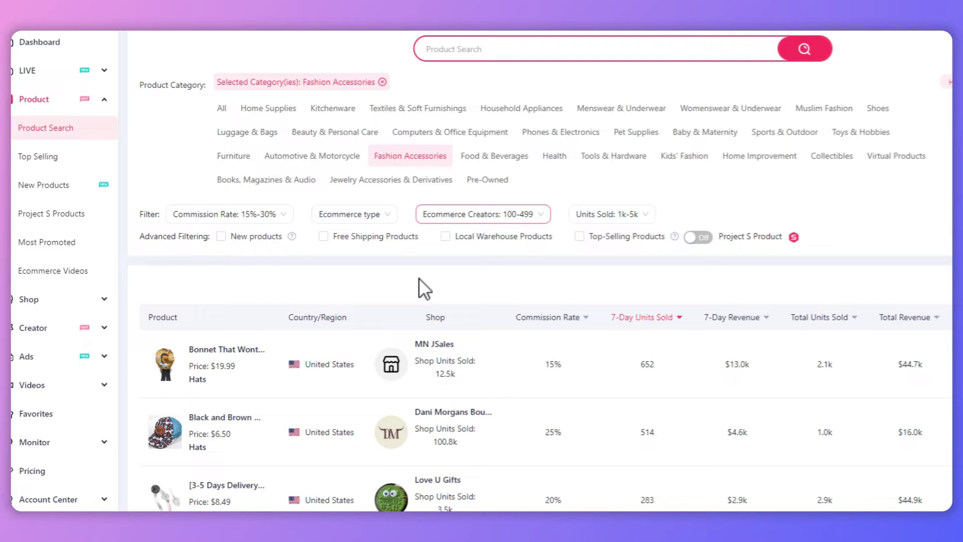
pyautogui.click(370, 218)
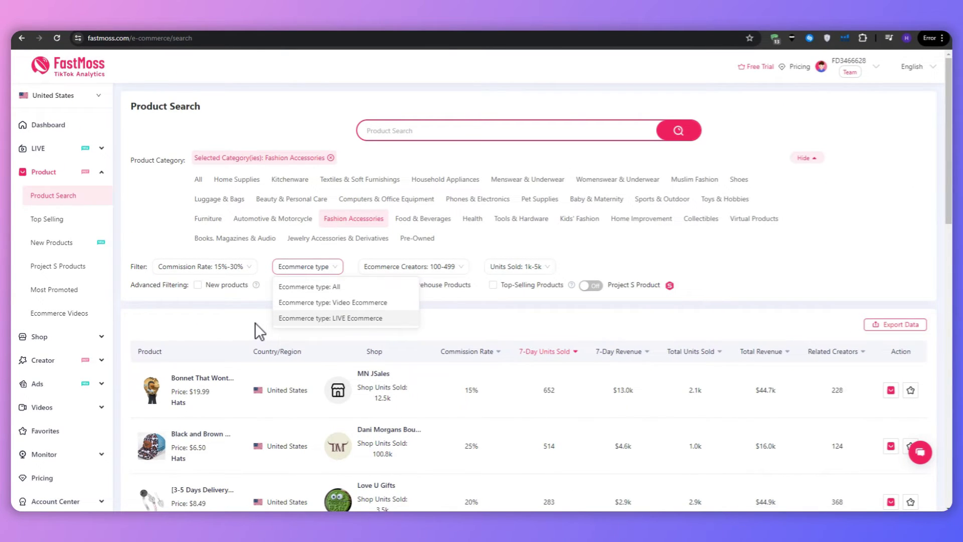
# - Choose Ecommerce type All and scroll the results to the LAUTNER in Whiskey Sunglasses row
pyautogui.click(309, 287)
pyautogui.moveTo(434, 240)
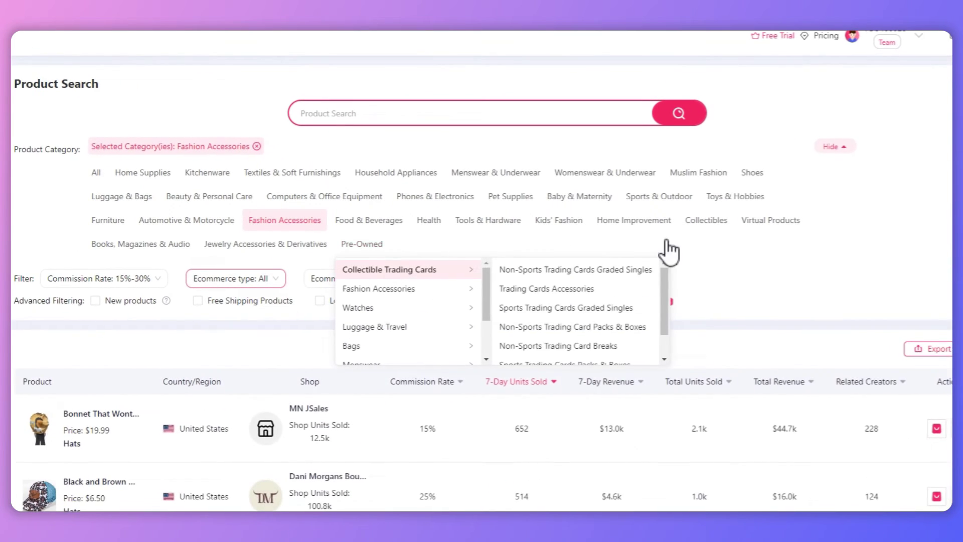
pyautogui.scroll(-3, 803, 306)
pyautogui.scroll(-1, 726, 279)
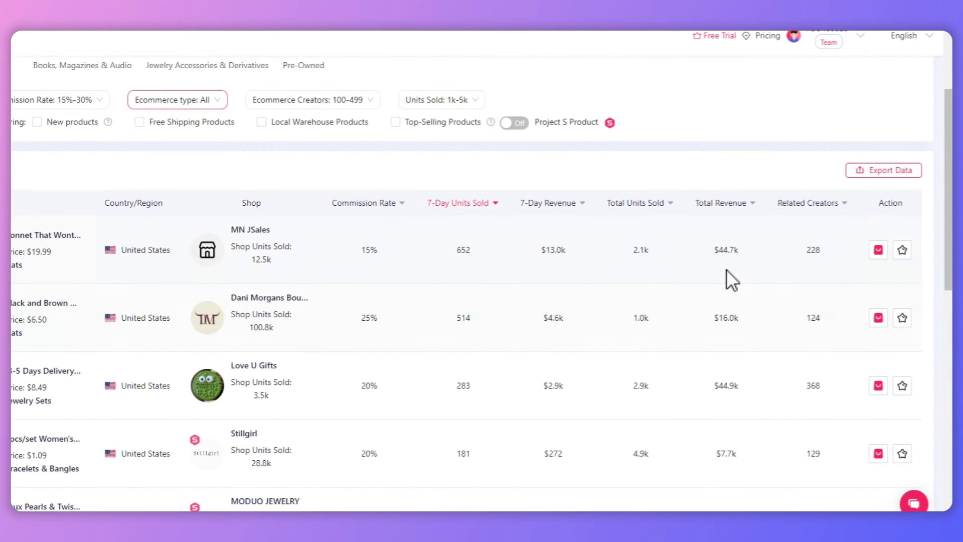
pyautogui.scroll(-4, 726, 279)
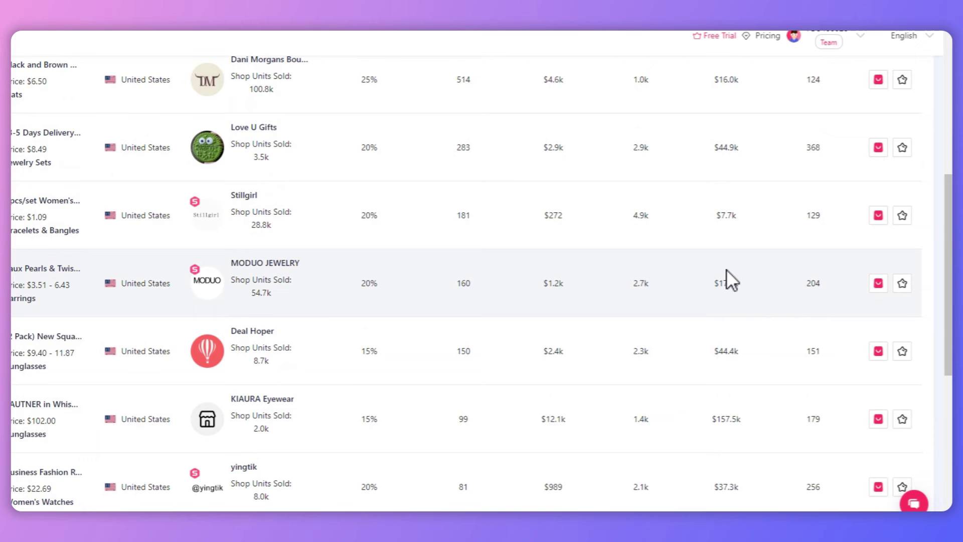
pyautogui.scroll(-3, 751, 264)
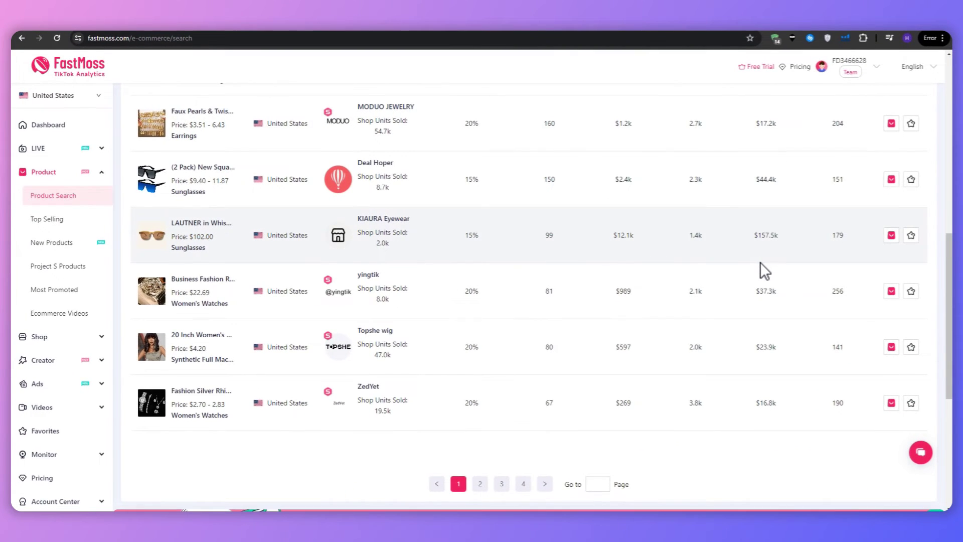
pyautogui.scroll(-1, 760, 262)
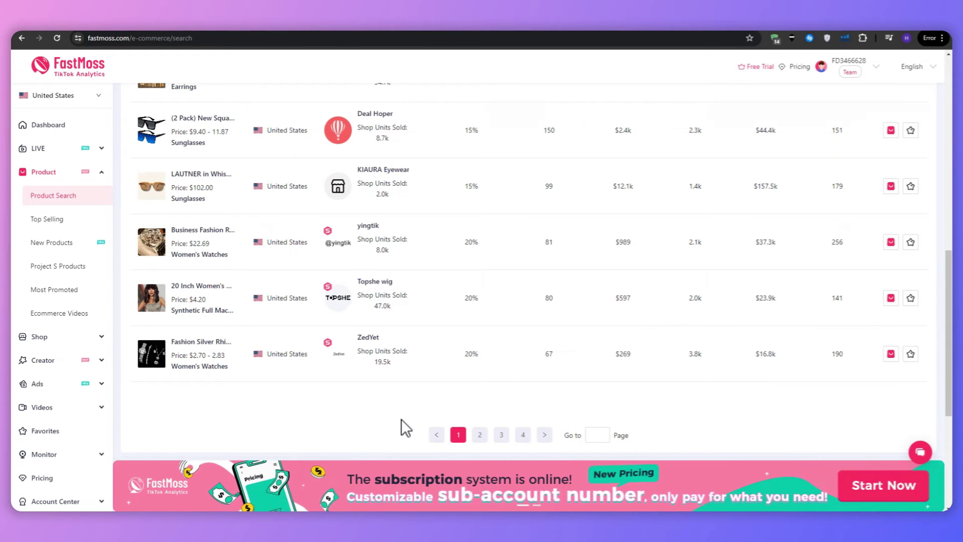
pyautogui.scroll(1, 401, 427)
pyautogui.scroll(1, 389, 425)
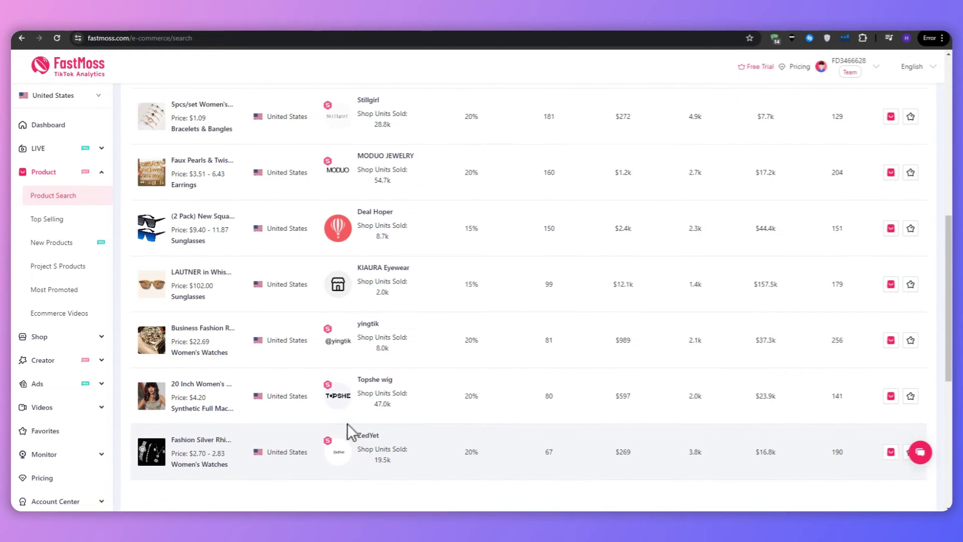
# - Open the LAUTNER in Whiskey Sunglasses details page and scroll to its 28-day sales stats
pyautogui.click(203, 277)
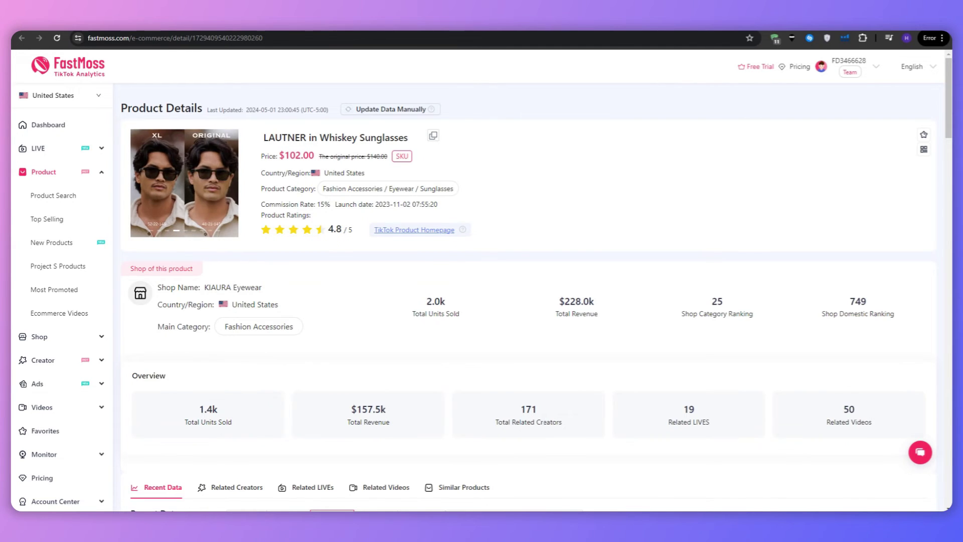
pyautogui.scroll(-2, 530, 387)
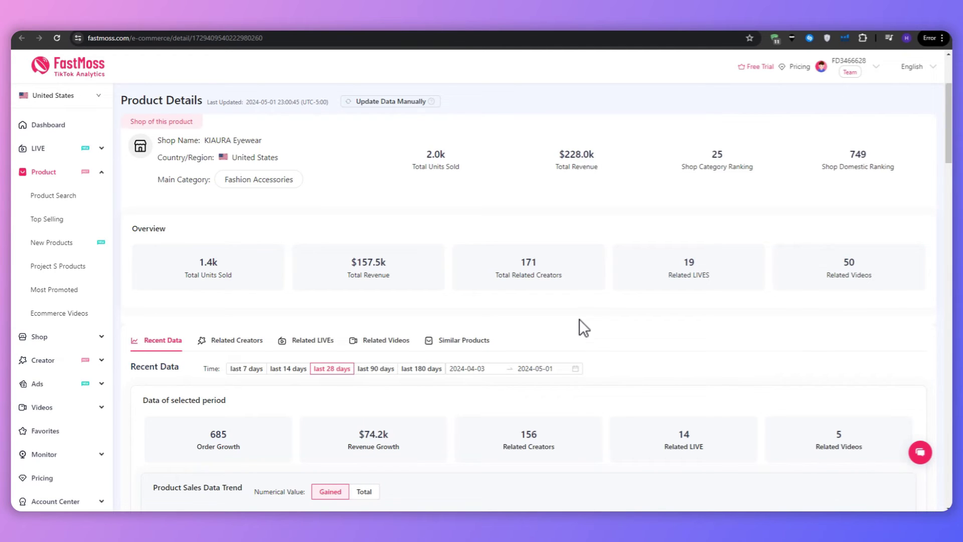
pyautogui.scroll(-4, 579, 319)
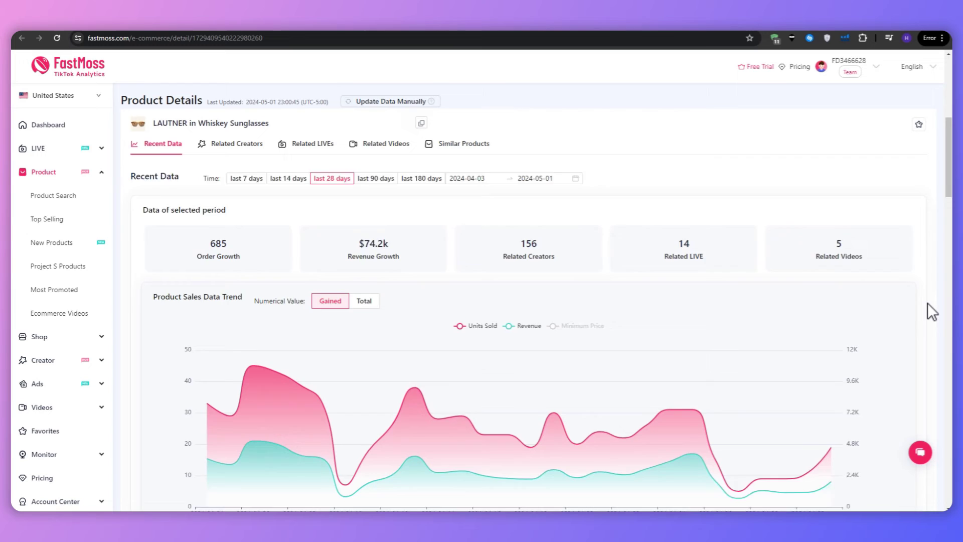
pyautogui.scroll(-2, 928, 303)
pyautogui.scroll(1, 928, 302)
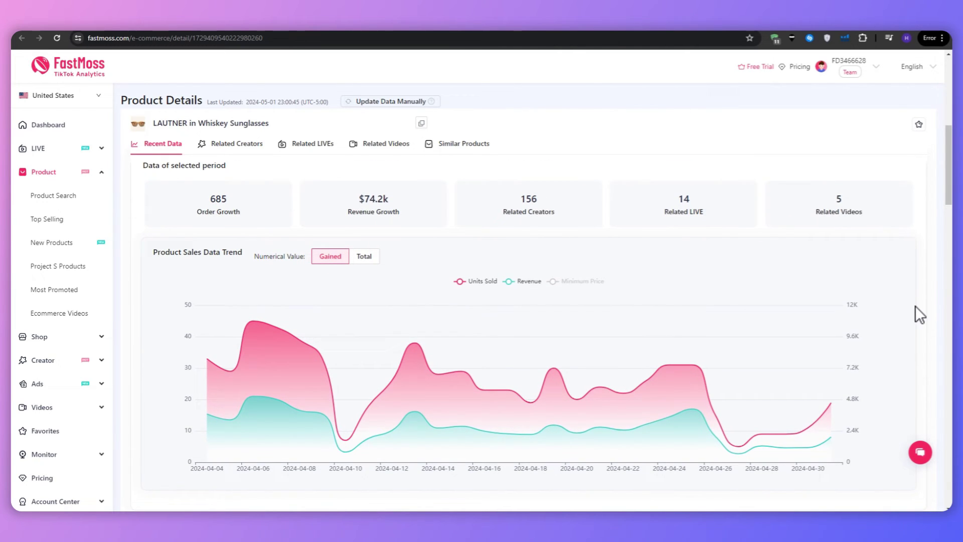
pyautogui.scroll(-1, 915, 305)
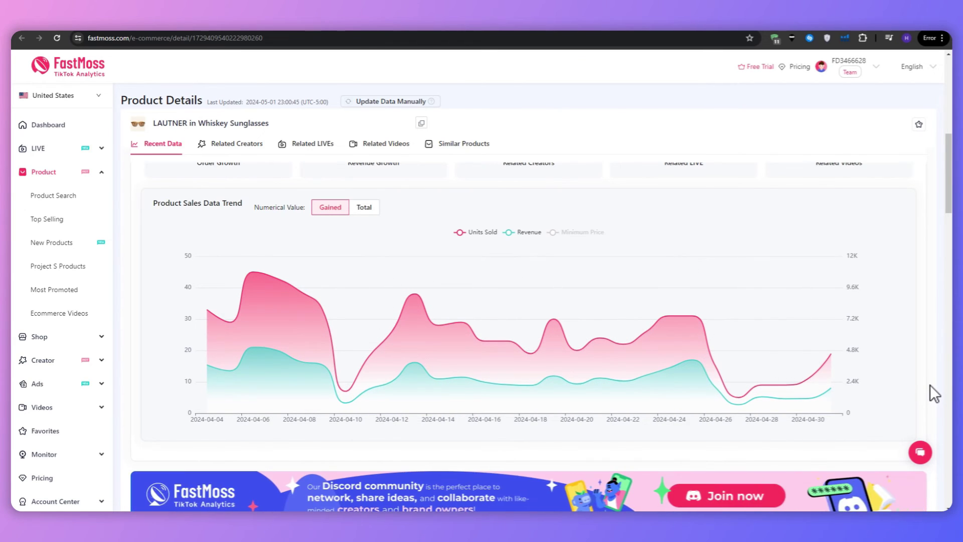
# - Scroll down past the Related Creators table and switch to the sunglasses' Related Videos list
pyautogui.scroll(-3, 930, 384)
pyautogui.scroll(-2, 930, 384)
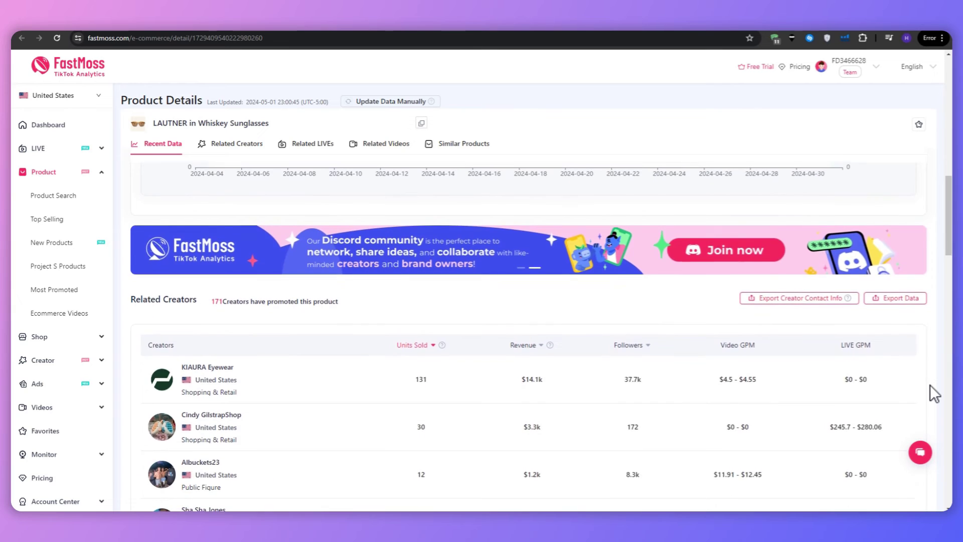
pyautogui.scroll(-3, 930, 384)
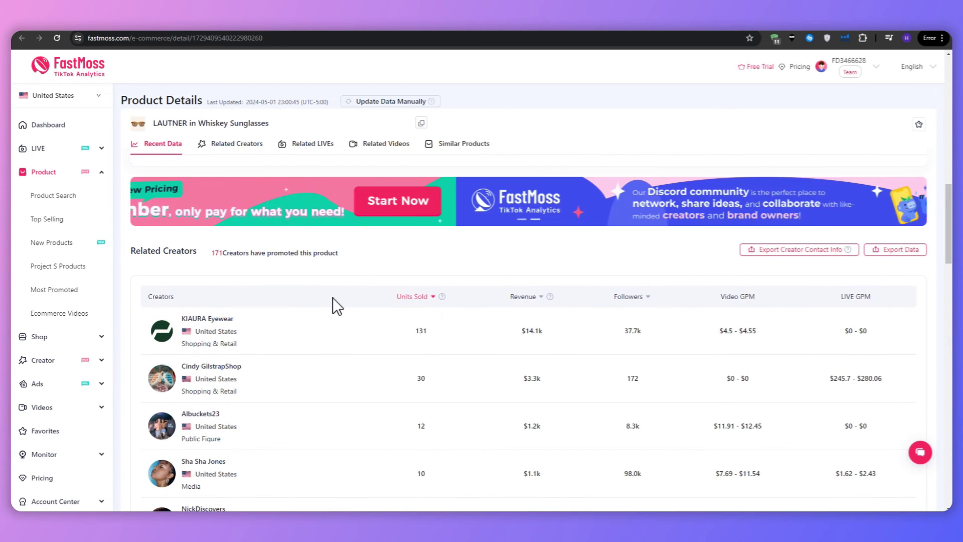
pyautogui.click(386, 144)
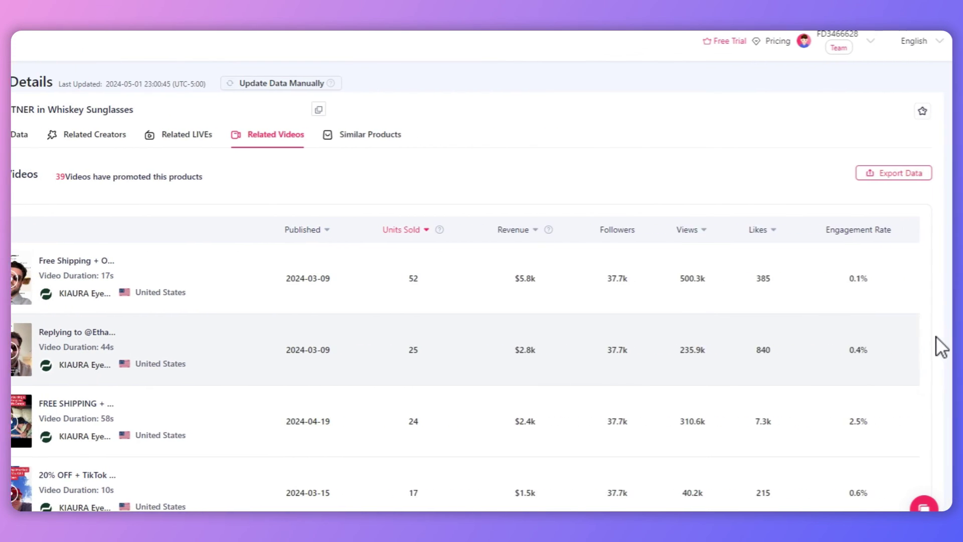
pyautogui.scroll(-1, 935, 310)
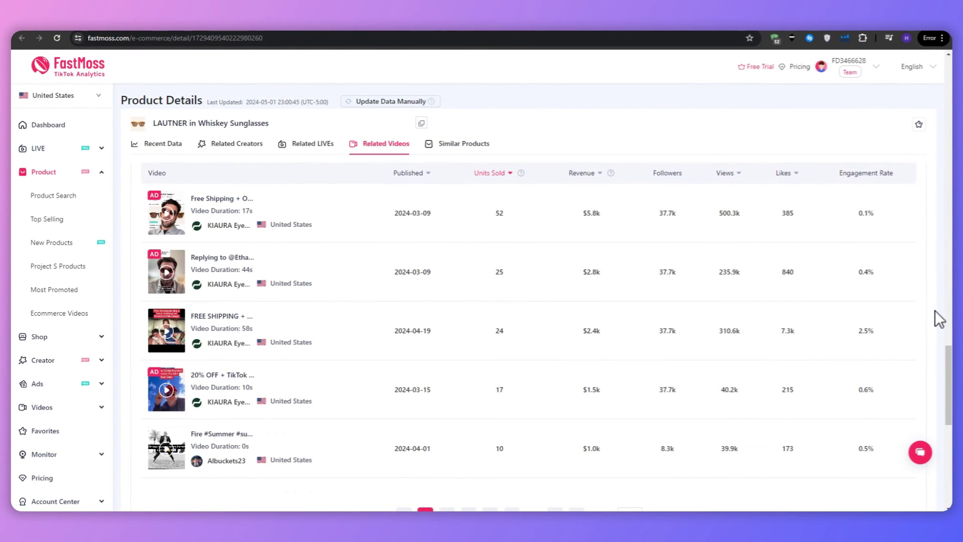
pyautogui.scroll(-1, 935, 310)
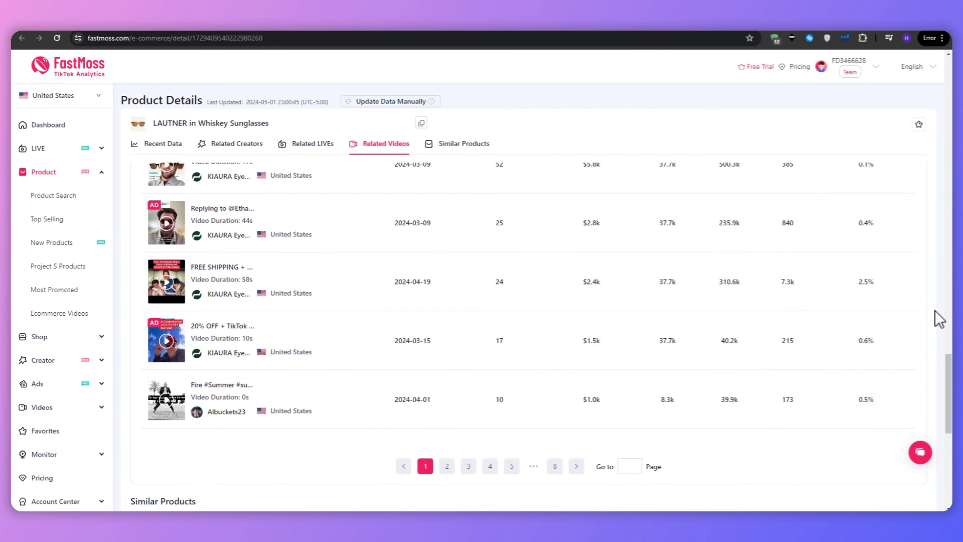
pyautogui.scroll(4, 935, 310)
pyautogui.scroll(3, 928, 315)
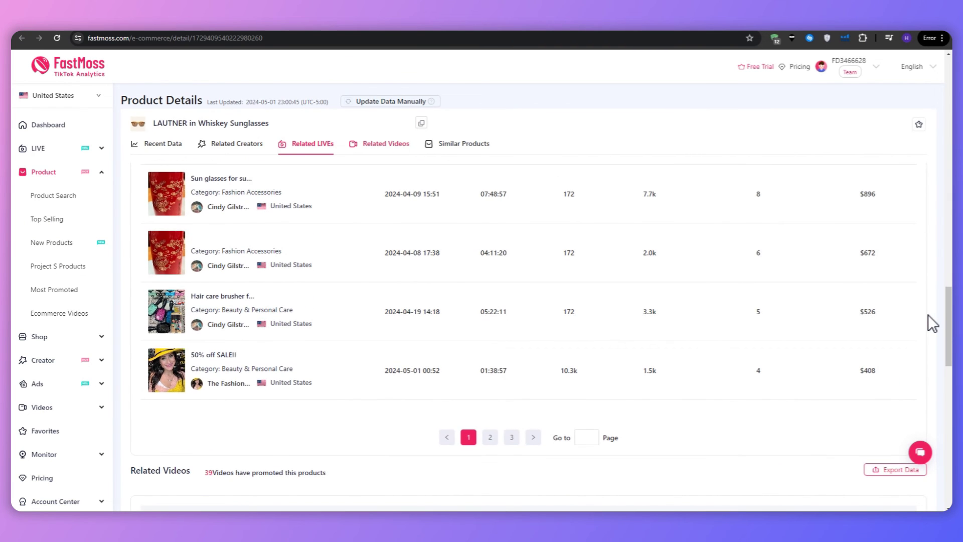
pyautogui.scroll(15, 928, 315)
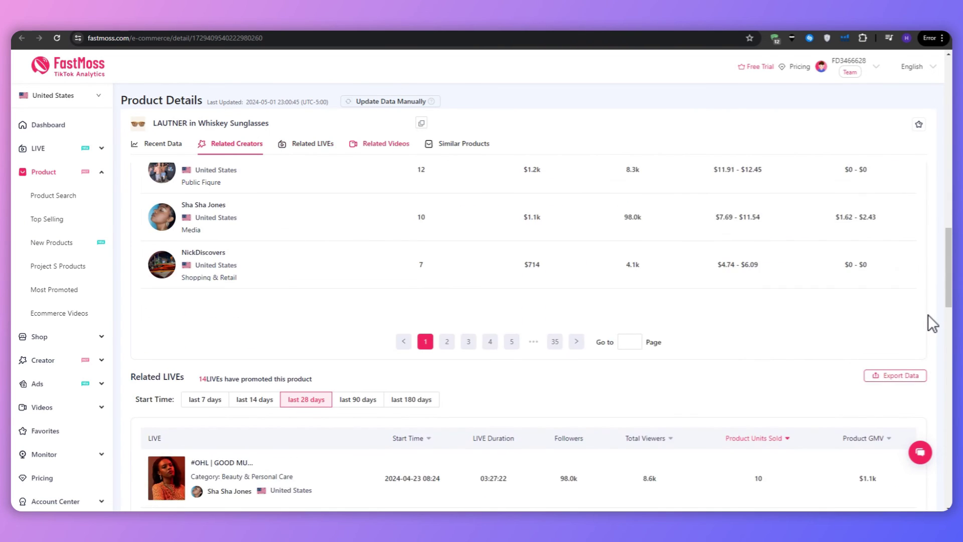
pyautogui.scroll(8, 926, 316)
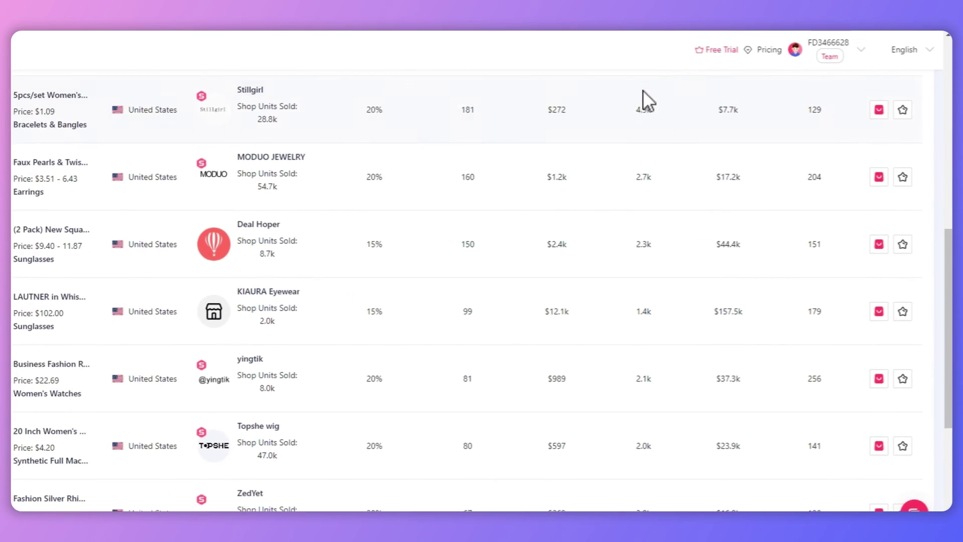
# - Scroll back up to the Product Search filters still set to Fashion Accessories, 15%-30%, 1k-5k, 100-499
pyautogui.scroll(3, 642, 121)
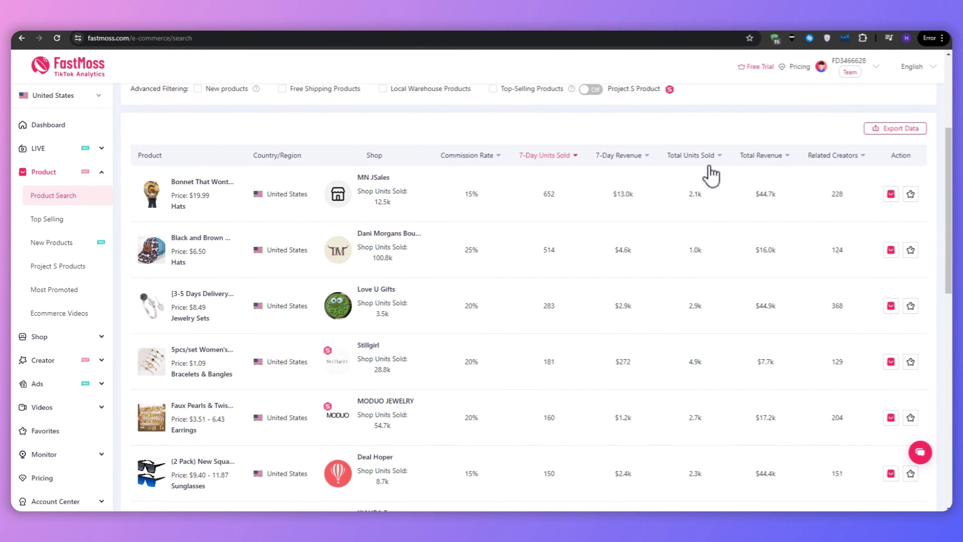
pyautogui.scroll(4, 712, 175)
pyautogui.moveTo(739, 179)
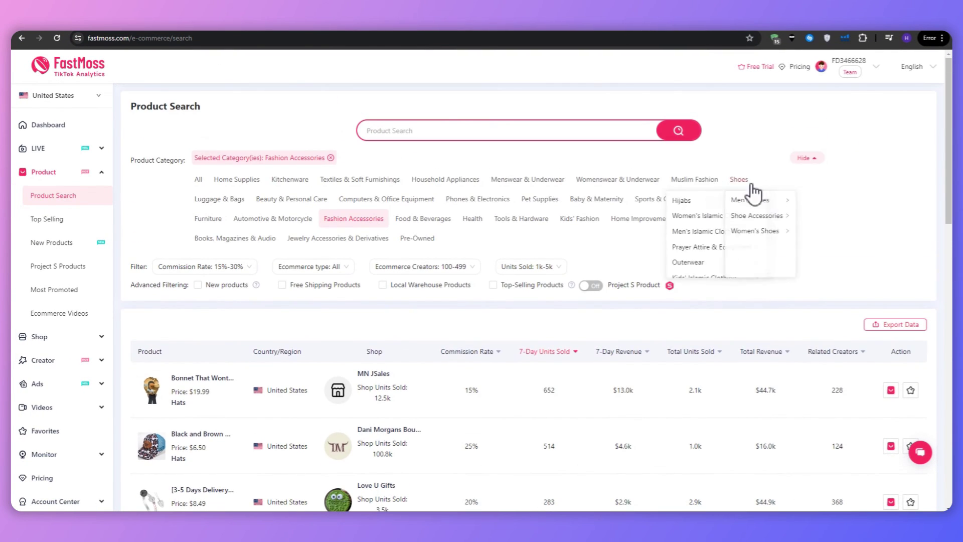